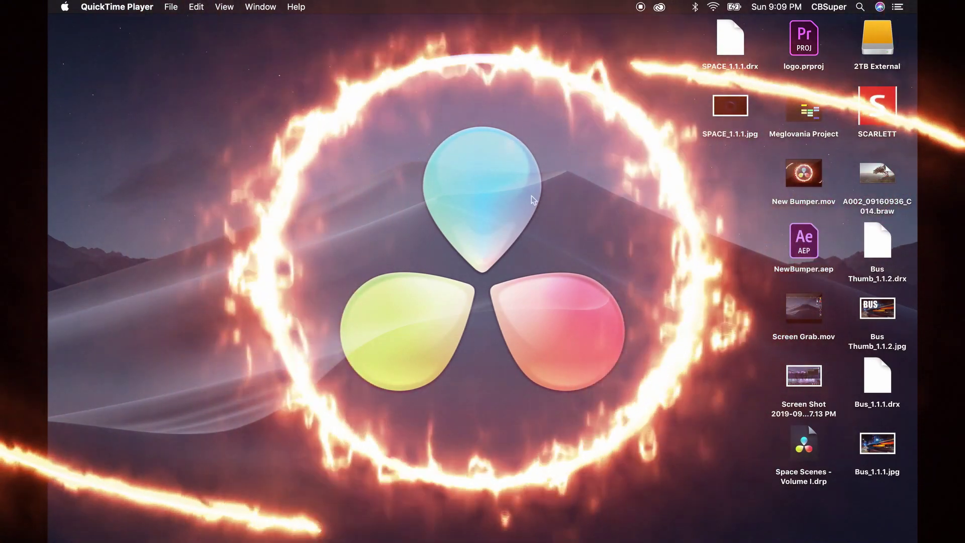
# Open A002_09160936_C014.braw from the Finder desktop in Blackmagic RAW Player.
pyautogui.moveTo(64, 200)
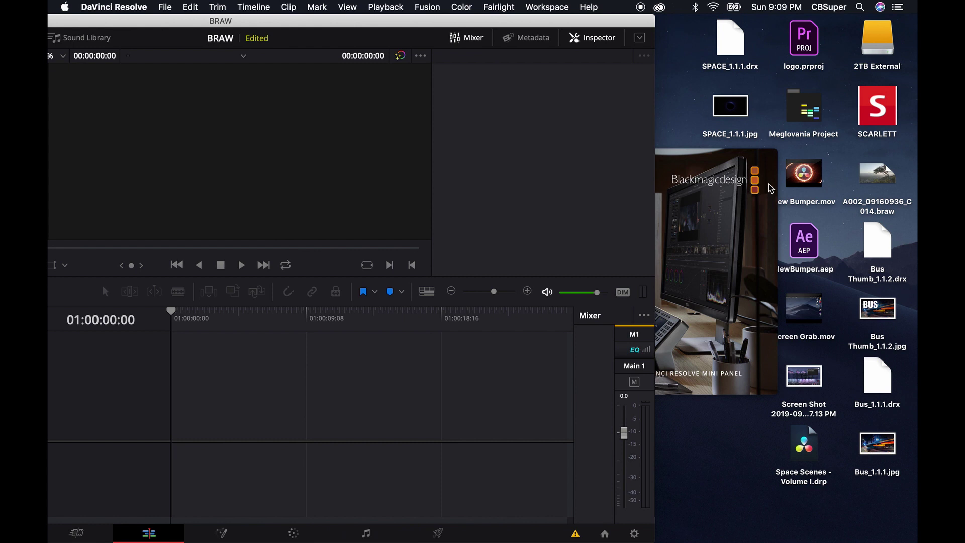
pyautogui.click(691, 144)
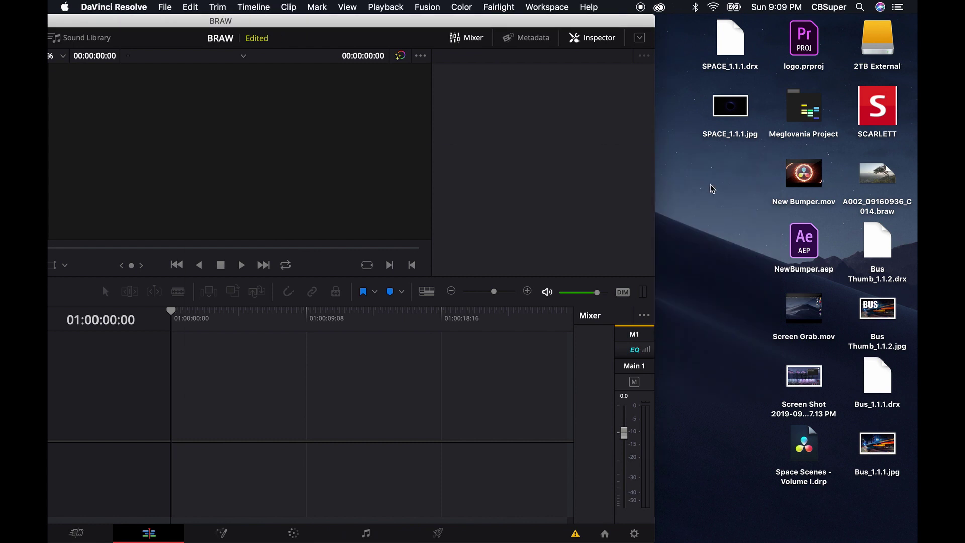
pyautogui.doubleClick(877, 176)
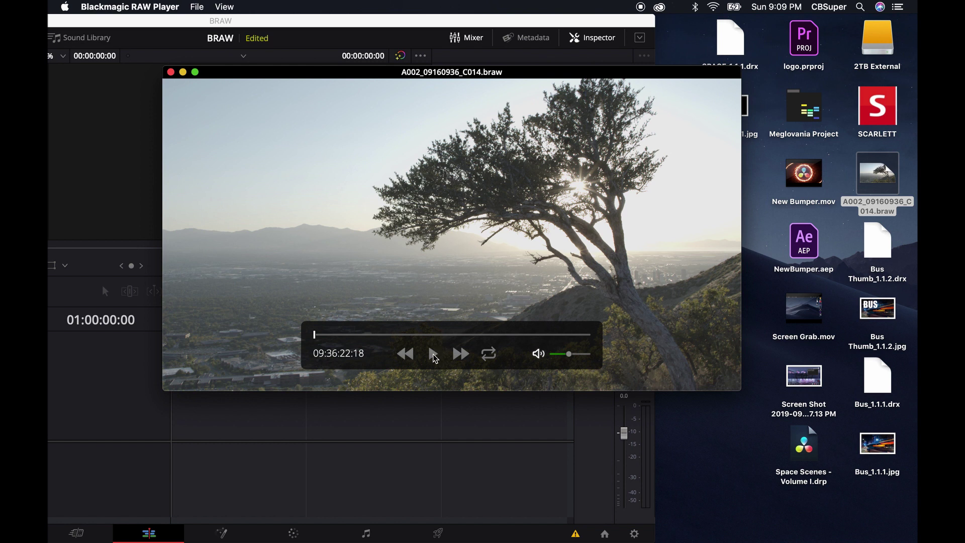
# Scrub the tree clip to about 09:36:28:12, then close the RAW player window.
pyautogui.click(320, 337)
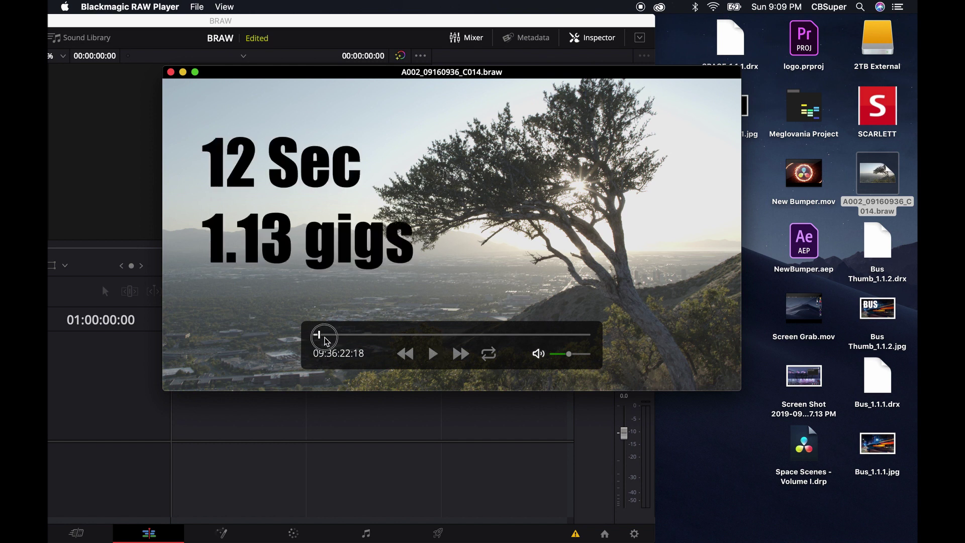
pyautogui.moveTo(324, 341); pyautogui.dragTo(452, 335)
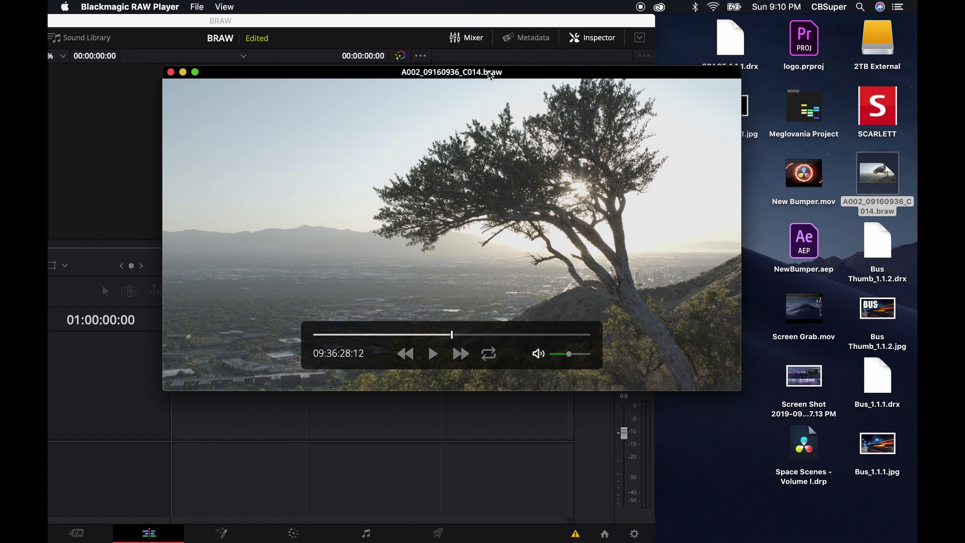
pyautogui.click(171, 72)
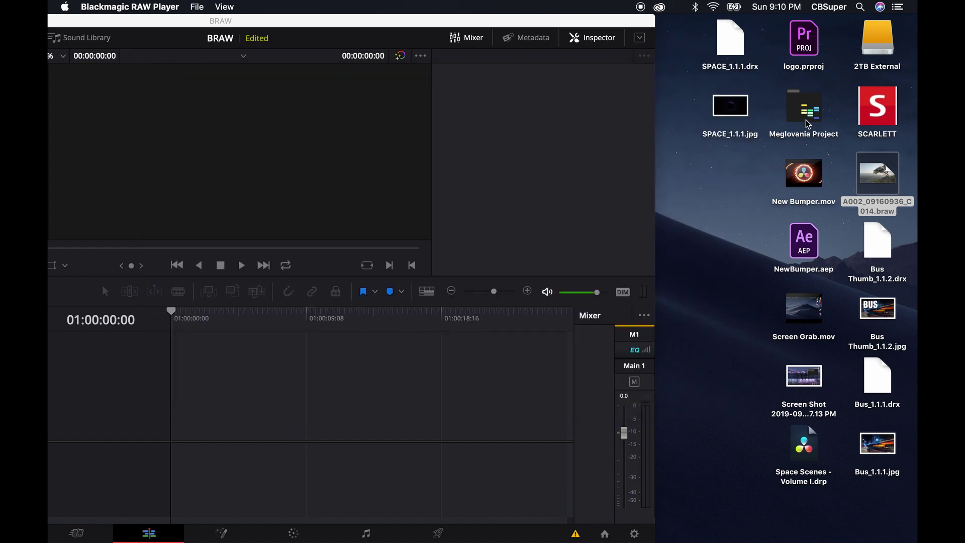
# Check the .braw file's Open With apps and pick Blackmagic RAW Player.
pyautogui.rightClick(873, 176)
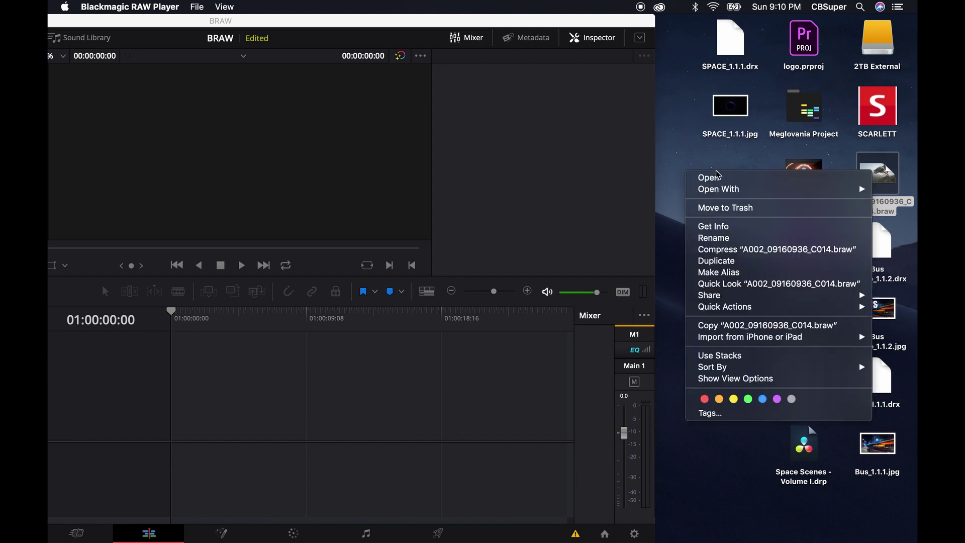
pyautogui.moveTo(700, 193)
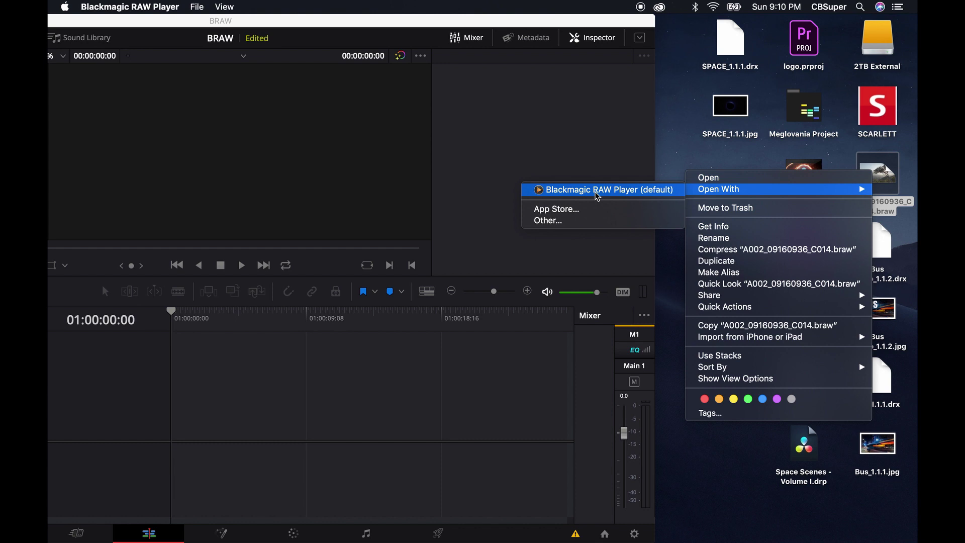
pyautogui.click(597, 196)
# Maximize Resolve, import A002_09160936_C014.braw into the media pool, and load it in the source viewer.
pyautogui.doubleClick(436, 20)
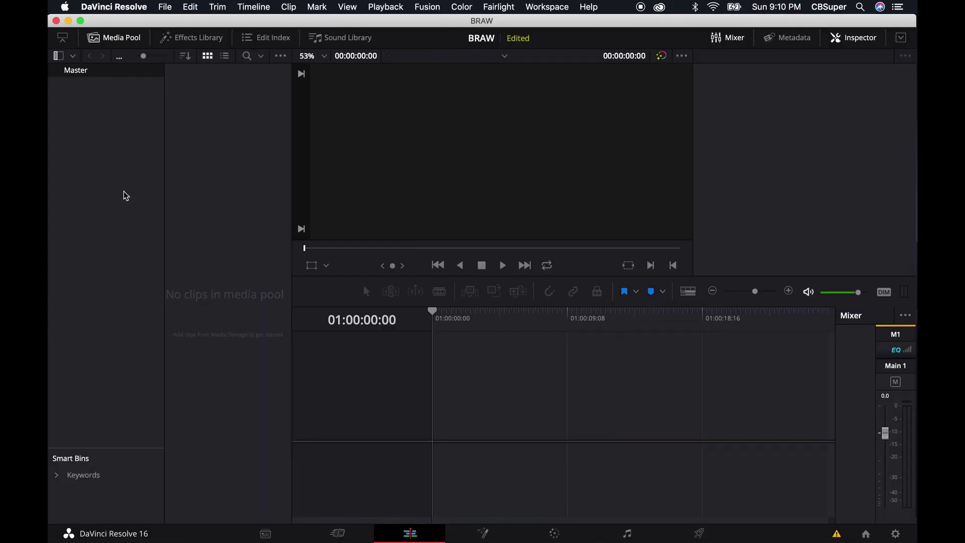
pyautogui.rightClick(228, 205)
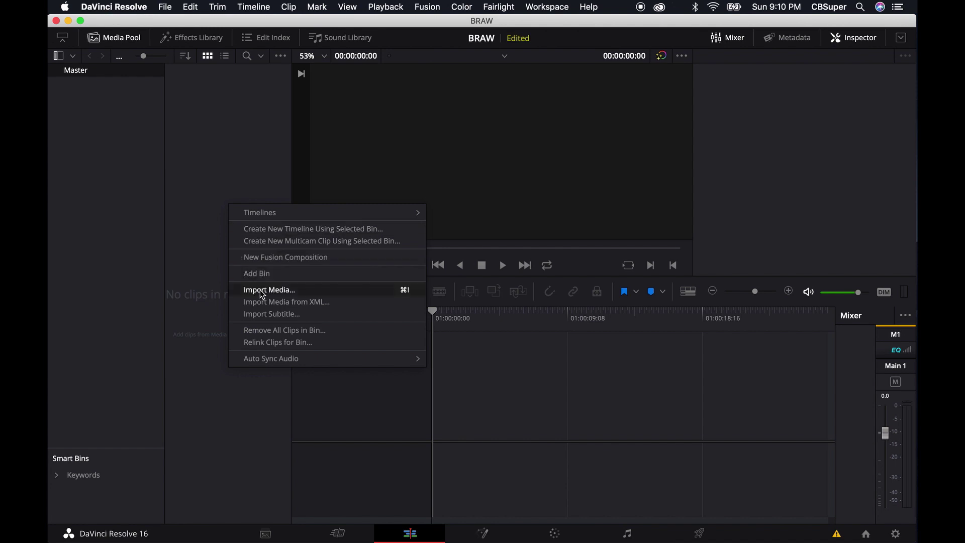
pyautogui.click(262, 294)
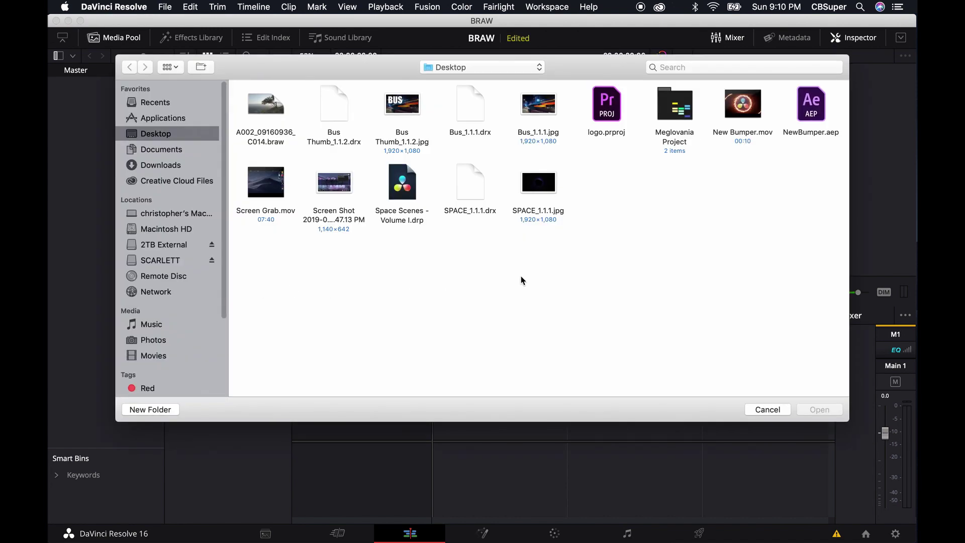
pyautogui.doubleClick(278, 110)
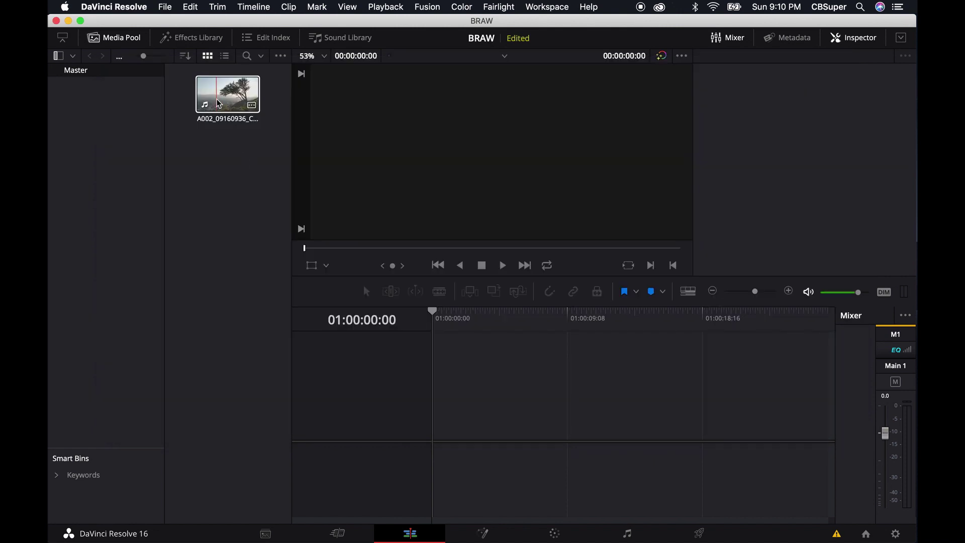
pyautogui.doubleClick(228, 102)
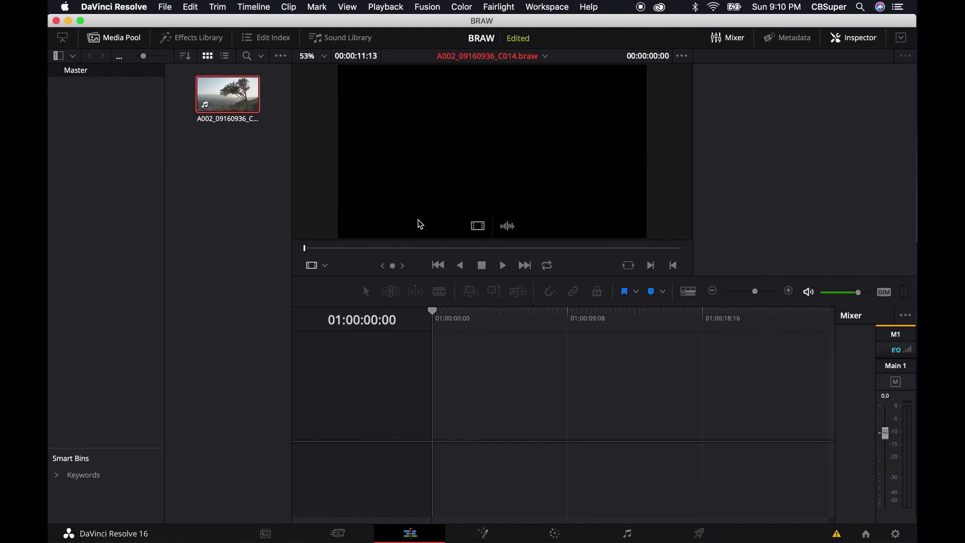
# Mark a 00:00:01:22 in/out section, place it on Timeline 1, and go to the Color page.
pyautogui.click(406, 248)
pyautogui.press('i')
pyautogui.click(466, 247)
pyautogui.press('o')
pyautogui.moveTo(475, 221); pyautogui.dragTo(461, 432)
pyautogui.click(555, 536)
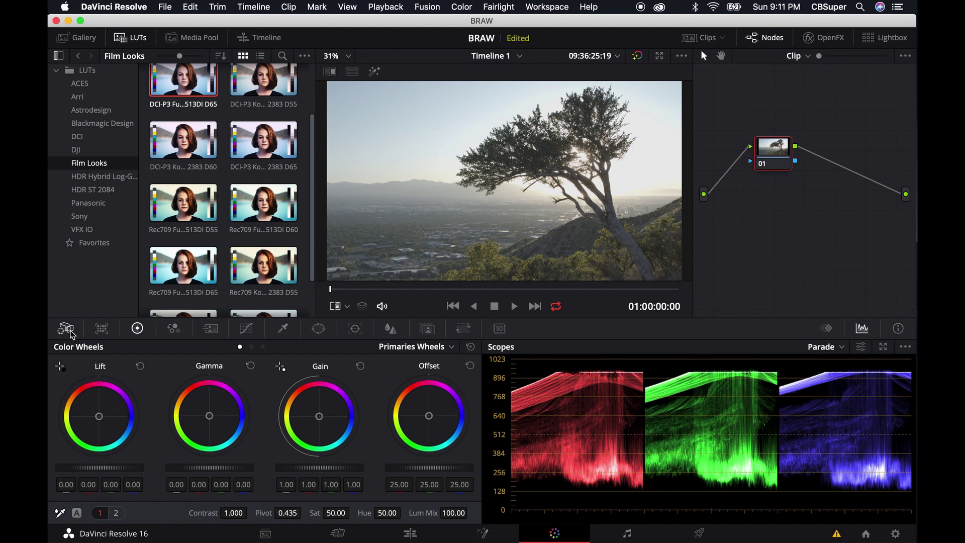
# Show the Camera Raw palette (Project decode, 4350 Color Temp, ISO 160) and hide the LUT browser.
pyautogui.click(67, 329)
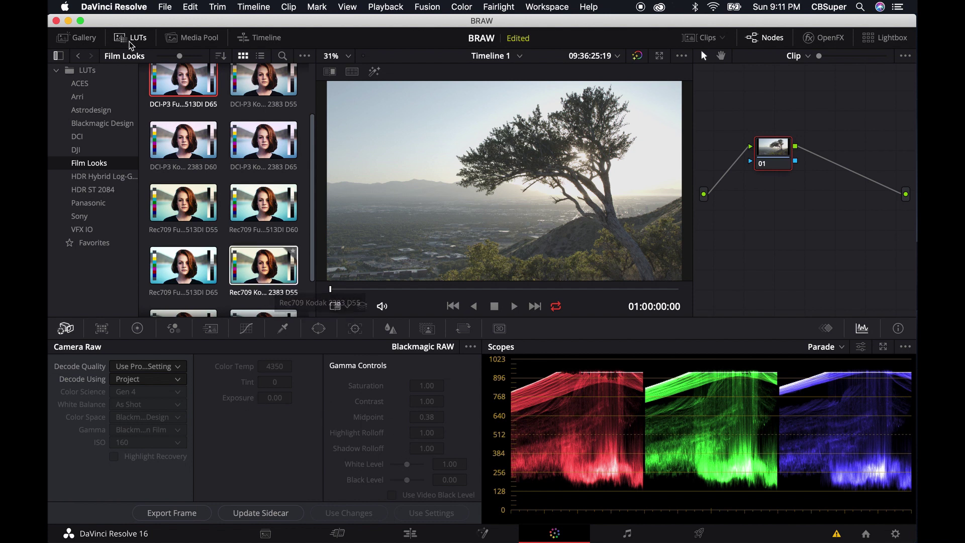
pyautogui.click(131, 39)
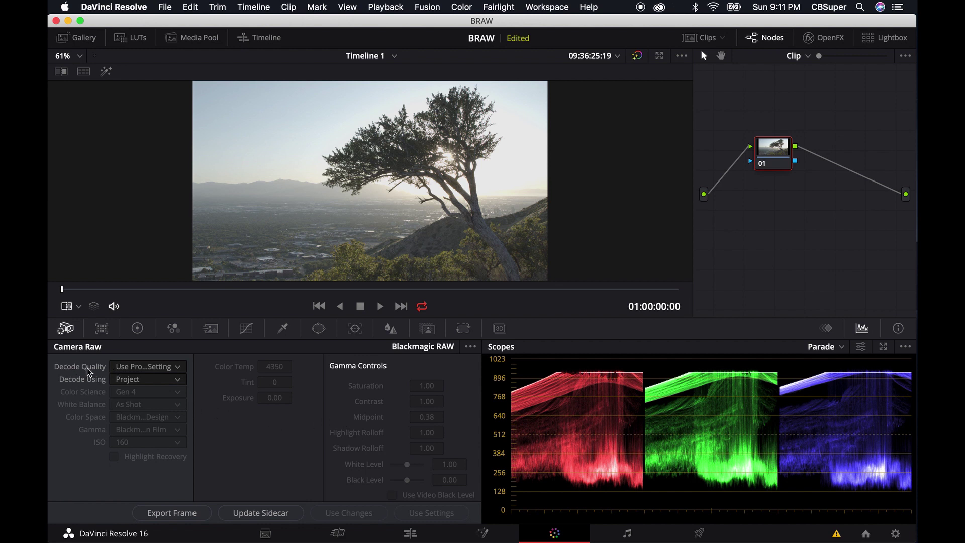
# Test playback at Full Res. decode quality, then set Decode Quality to Quarter Res.
pyautogui.click(177, 369)
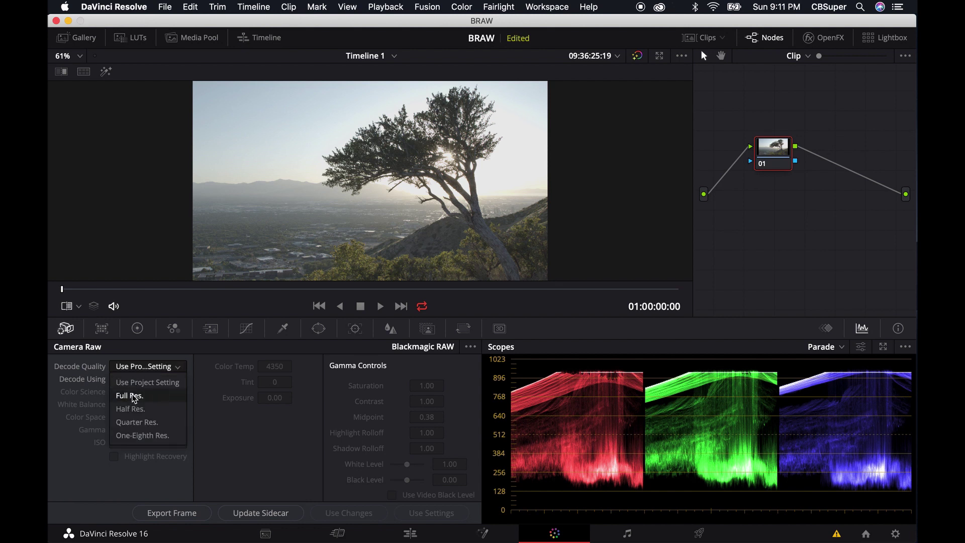
pyautogui.click(134, 396)
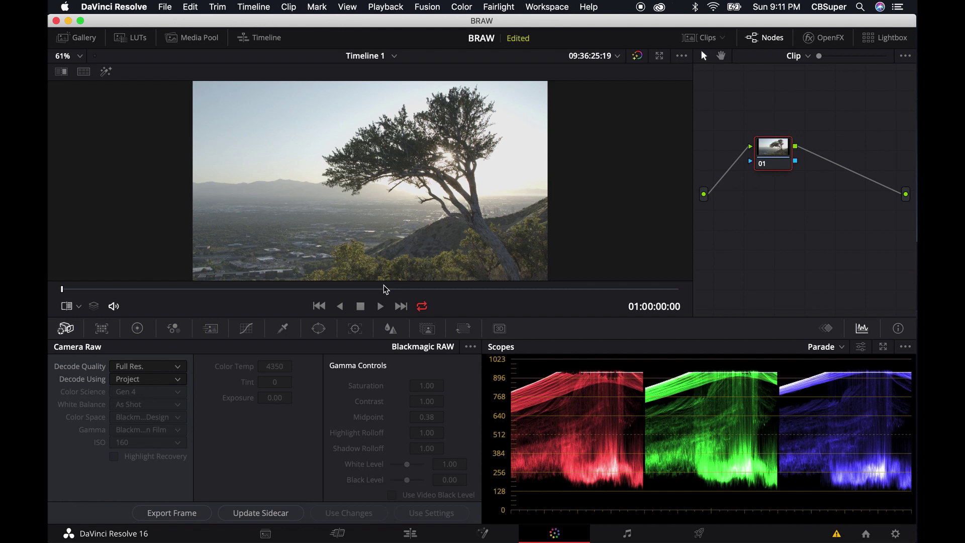
pyautogui.click(380, 306)
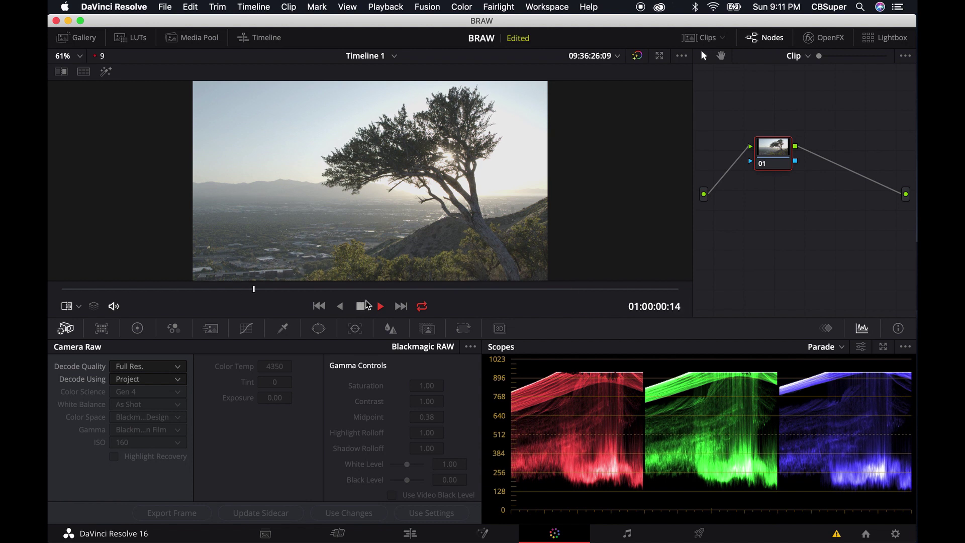
pyautogui.click(361, 305)
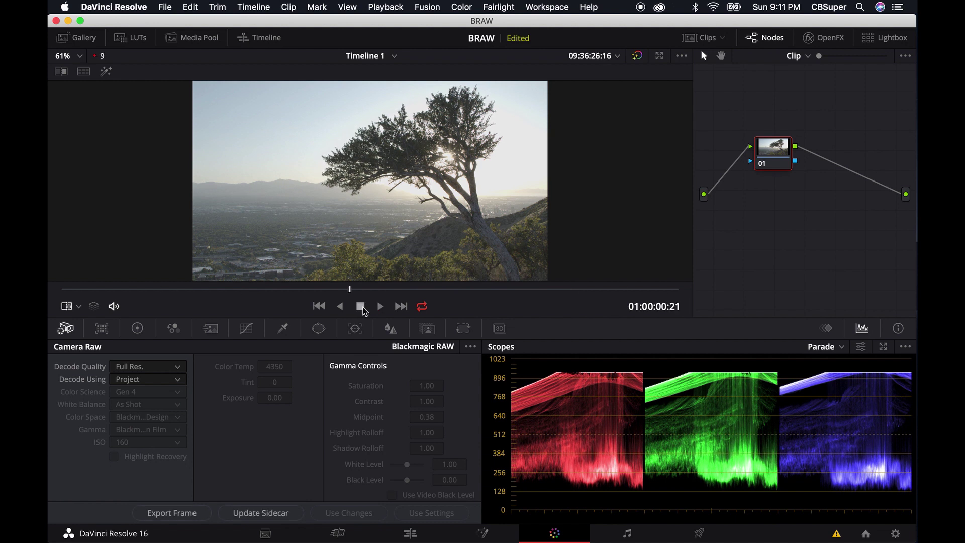
pyautogui.click(132, 372)
pyautogui.click(135, 422)
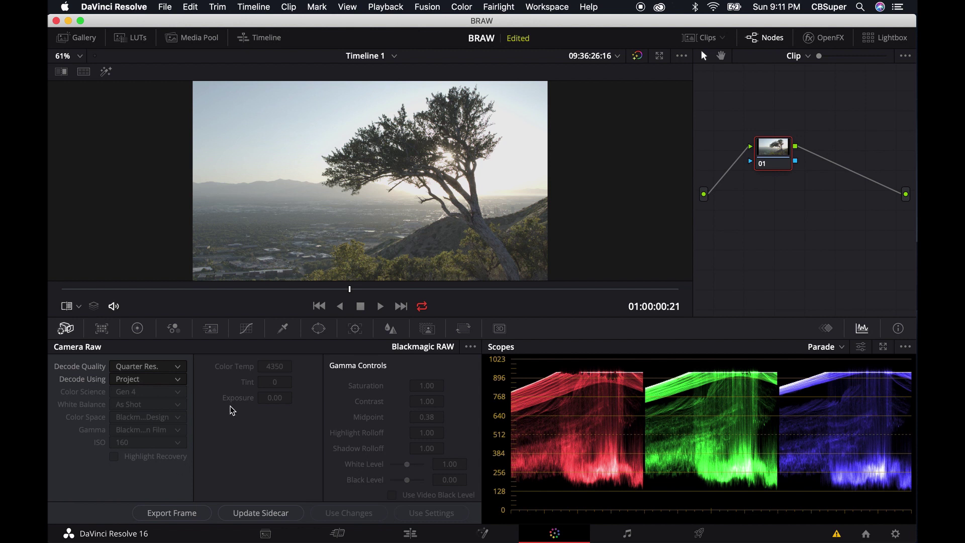
# Set Decode Using to Clip so the raw white balance controls become editable.
pyautogui.click(137, 381)
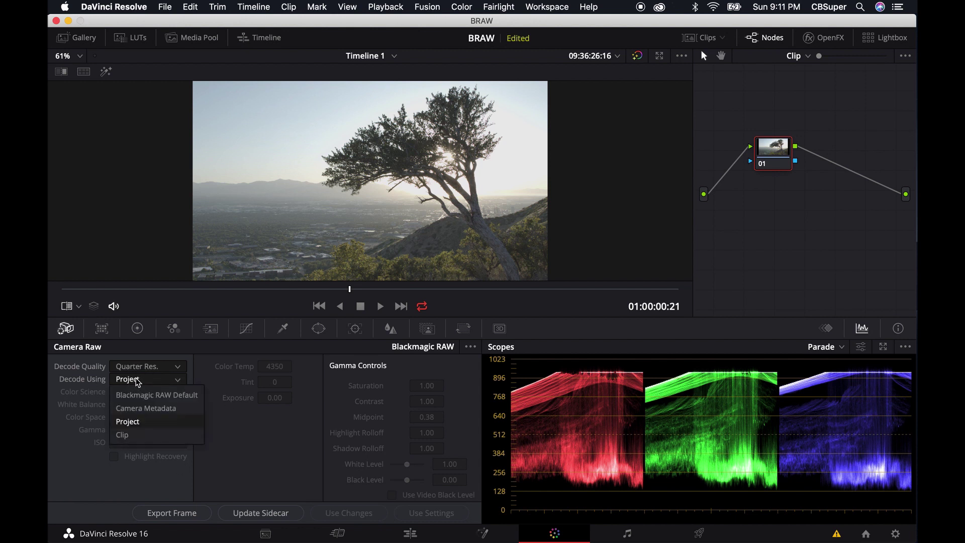
pyautogui.click(123, 435)
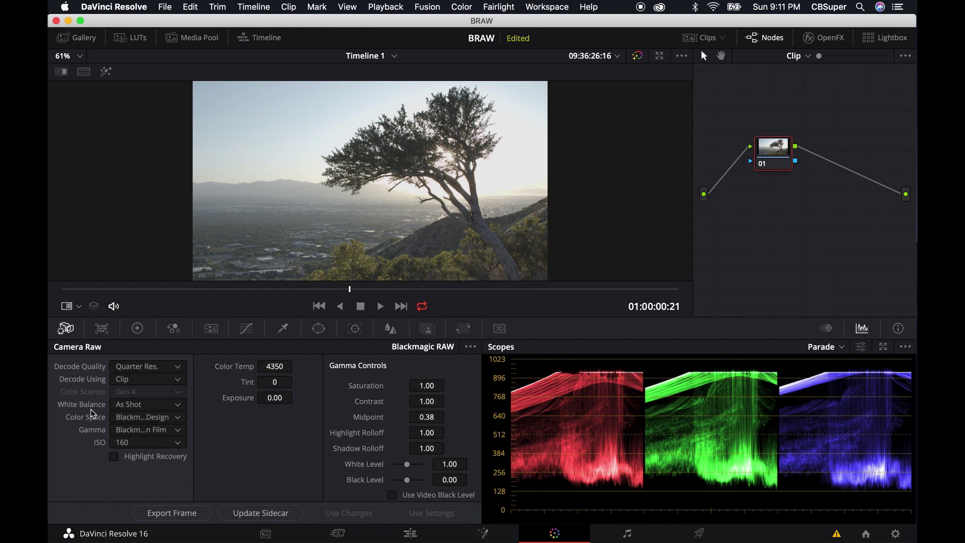
pyautogui.click(129, 406)
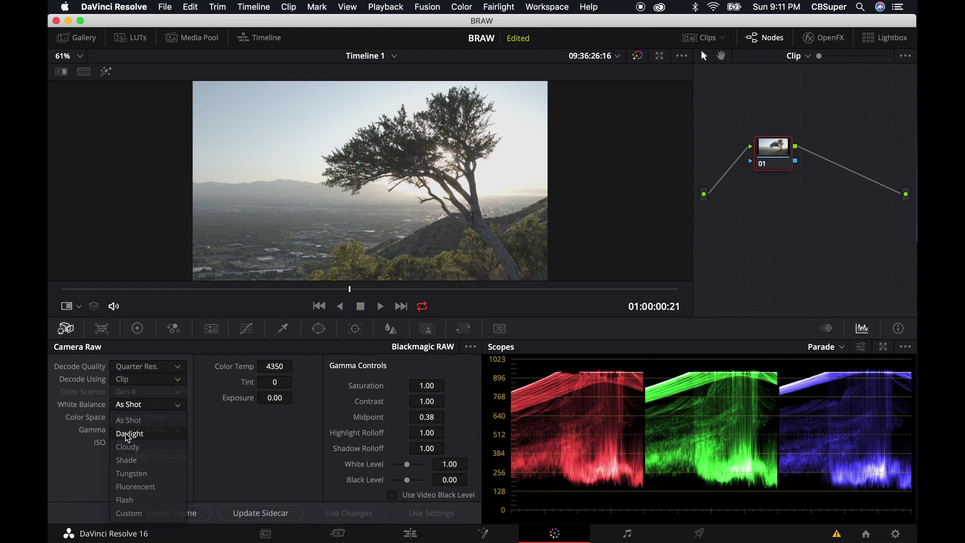
# Try Daylight white balance, undo back to As Shot, and keep Blackmagic Design Film gamma and ISO 160.
pyautogui.click(128, 435)
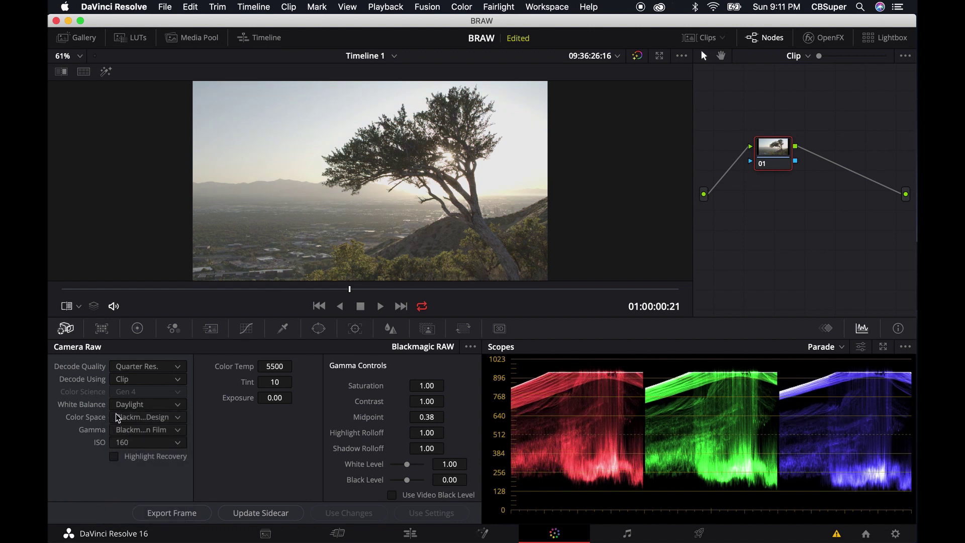
pyautogui.press('super+z')
pyautogui.click(154, 433)
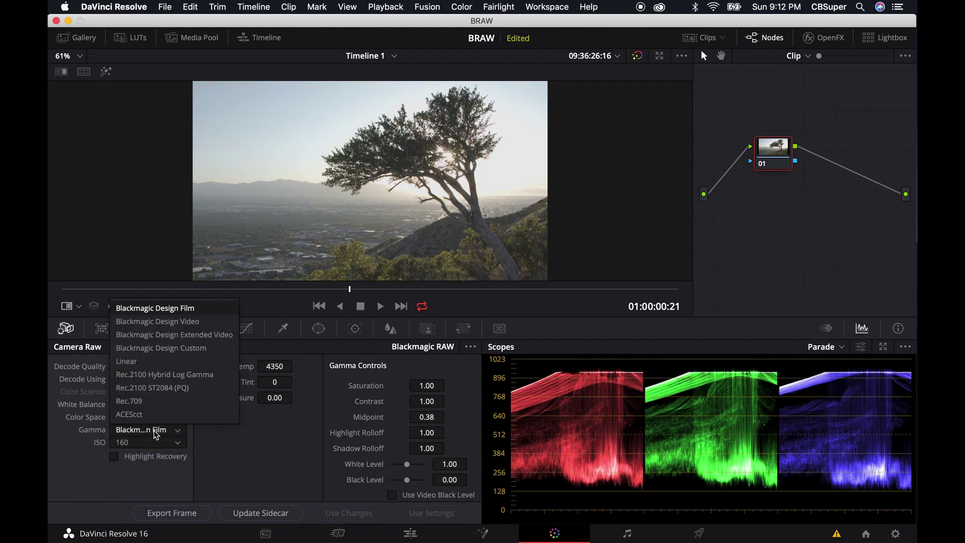
pyautogui.click(149, 438)
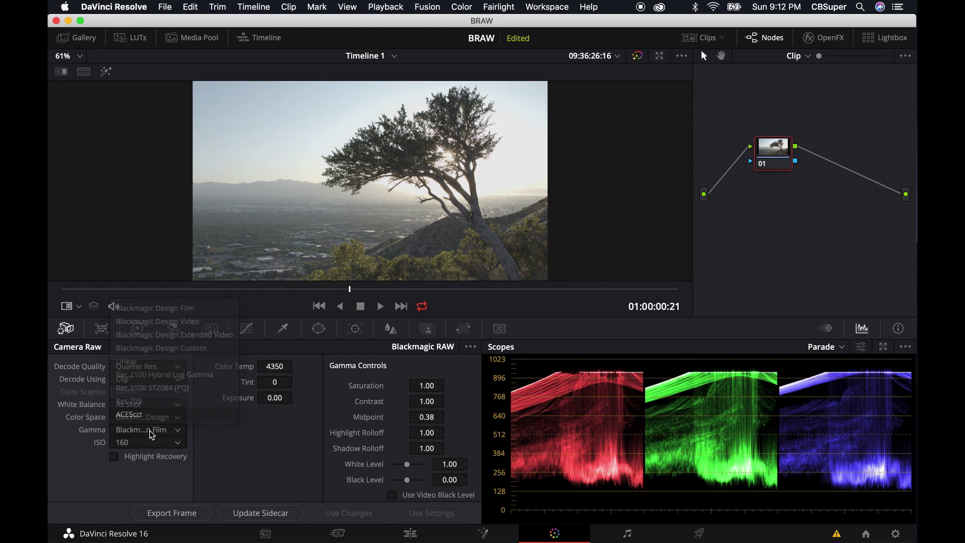
pyautogui.click(129, 444)
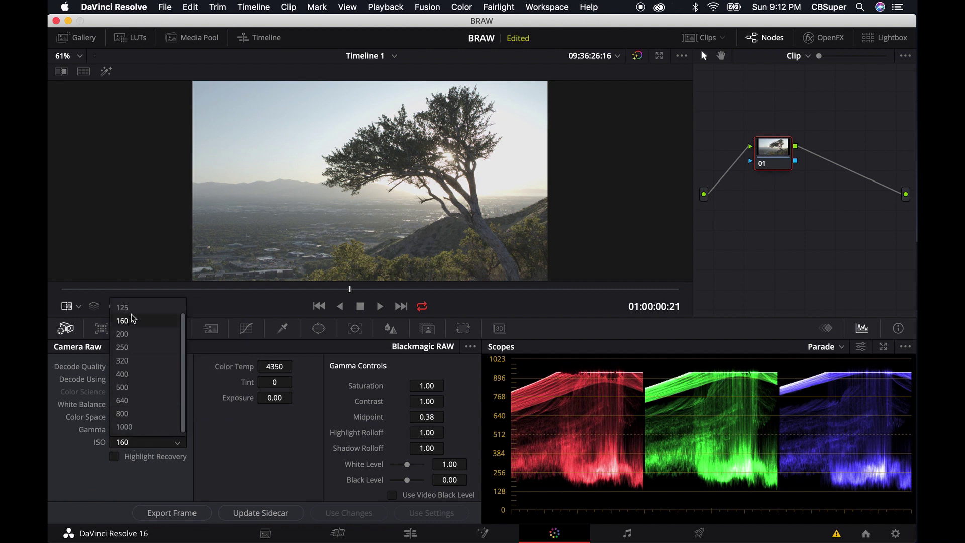
pyautogui.click(135, 447)
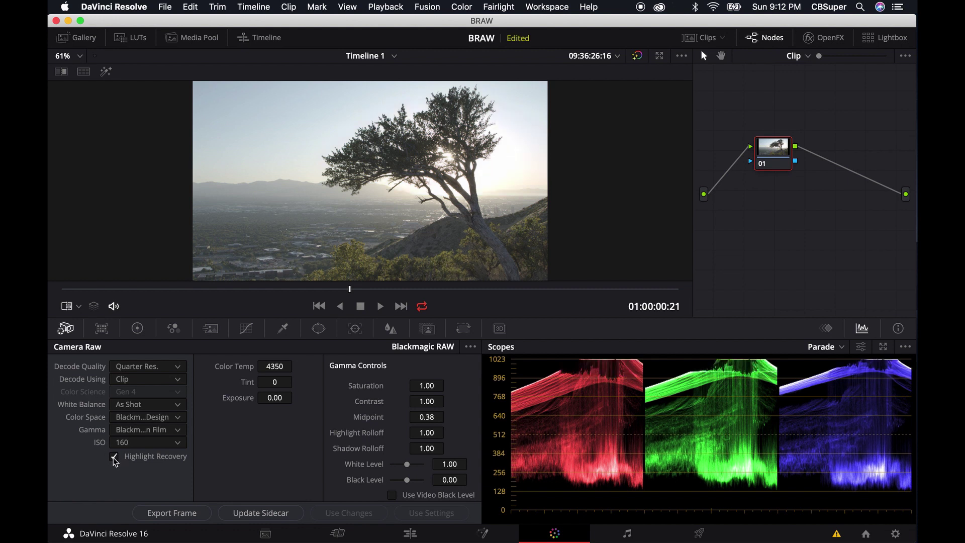
# Toggle Highlight Recovery off, push raw Saturation to 4.00, then turn Highlight Recovery back on.
pyautogui.click(114, 457)
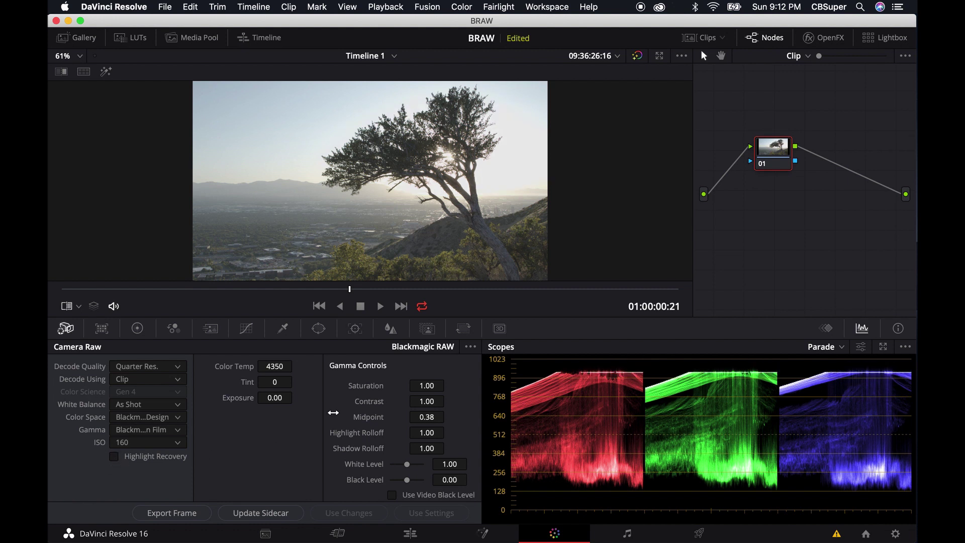
pyautogui.moveTo(365, 387); pyautogui.dragTo(894, 401)
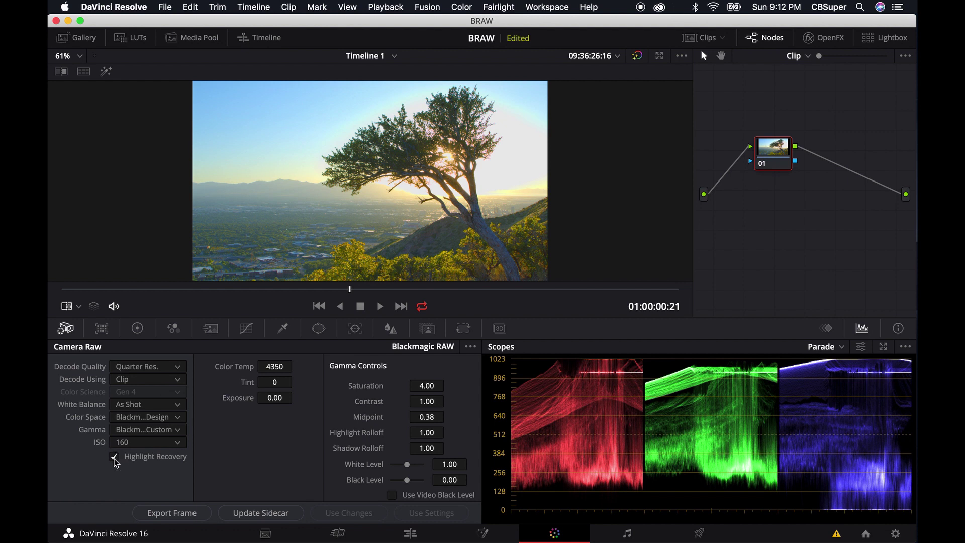
pyautogui.click(114, 456)
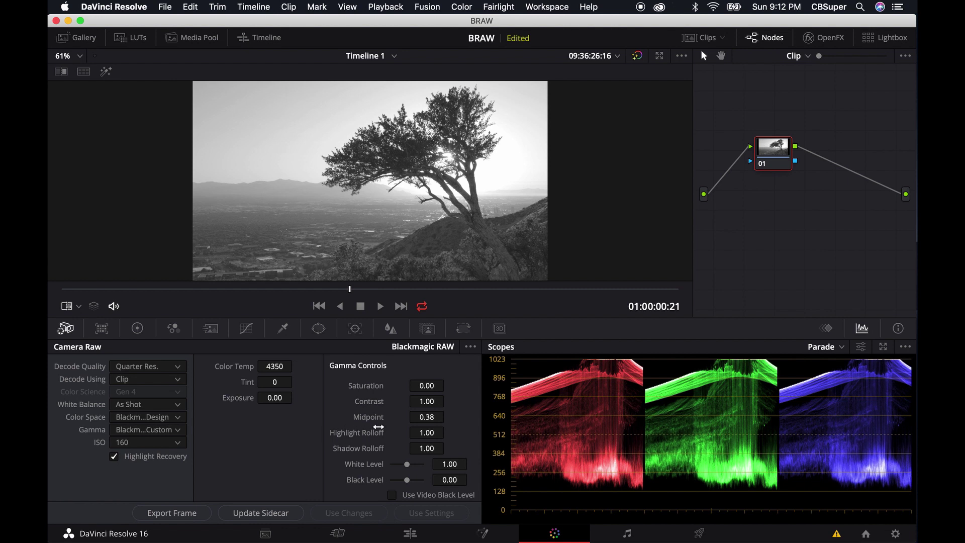
pyautogui.click(431, 387)
# Enter 1 in the raw Saturation field to restore it to 1.00.
pyautogui.write('1')
pyautogui.press('Return')
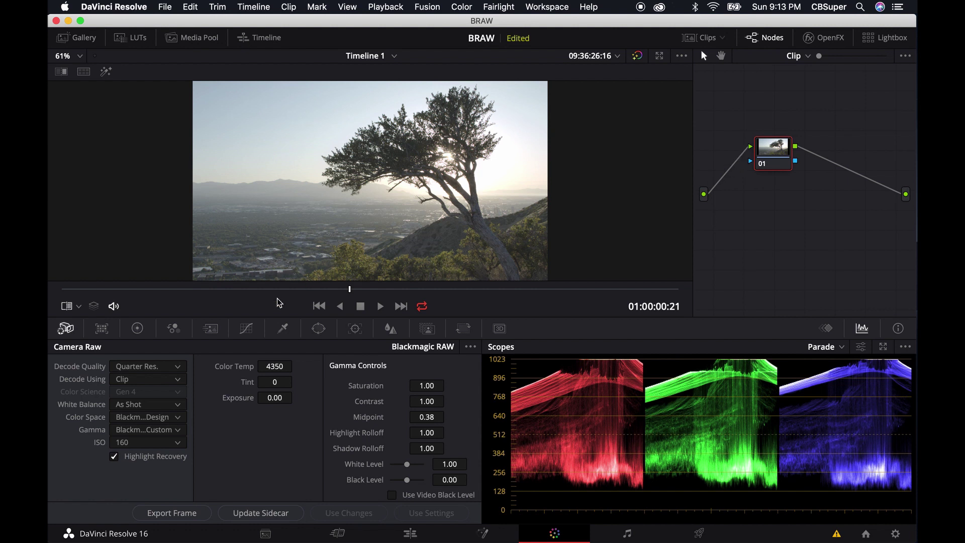
# Grade node 01 with lift -0.04, gamma -0.01 and gain 1.08, then add serial node 02.
pyautogui.click(138, 330)
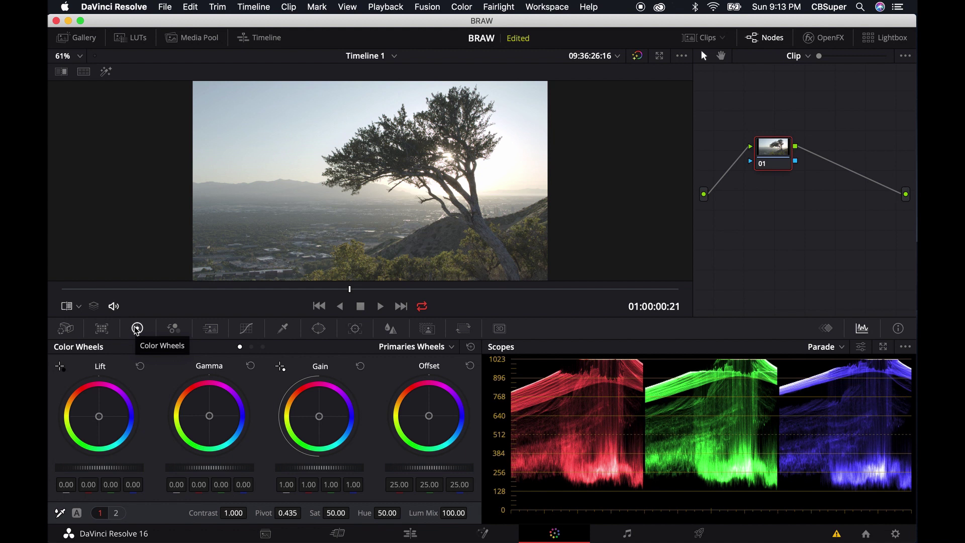
pyautogui.moveTo(118, 467); pyautogui.dragTo(70, 467)
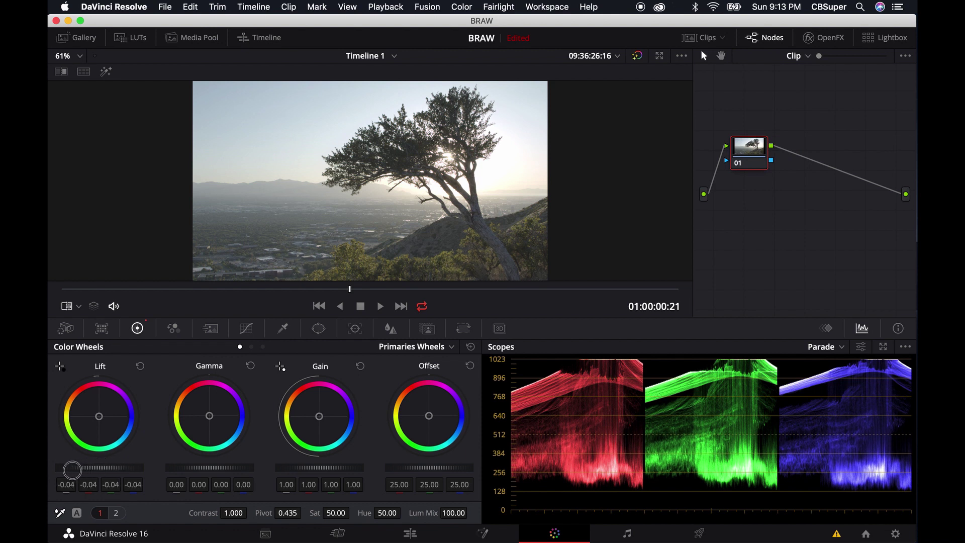
pyautogui.moveTo(216, 470); pyautogui.dragTo(199, 470)
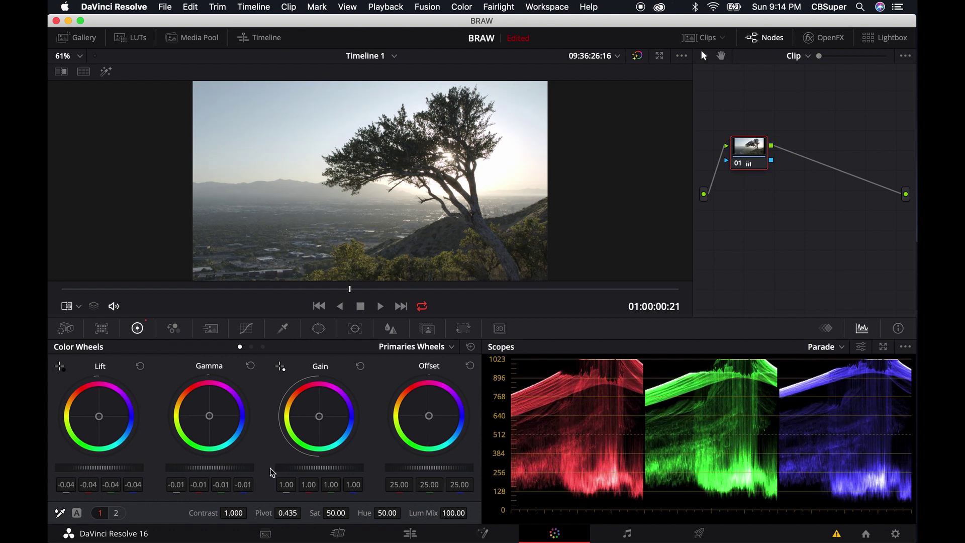
pyautogui.moveTo(317, 471); pyautogui.dragTo(355, 467)
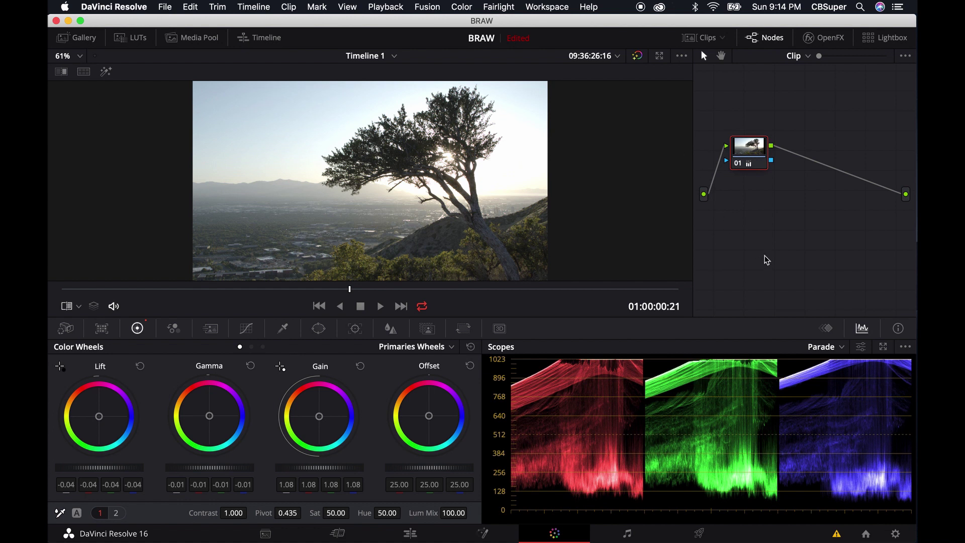
pyautogui.hotkey('alt', 's')
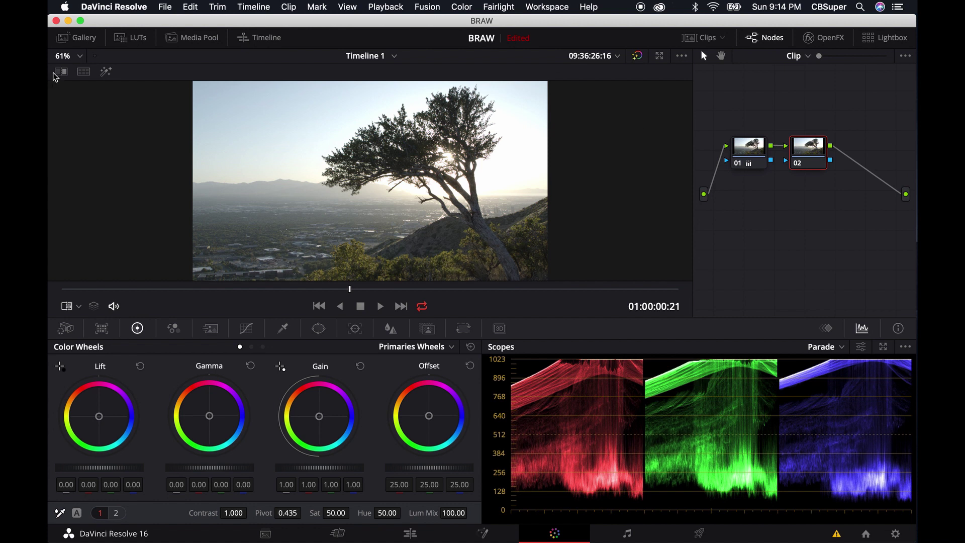
# Put the Film Looks DCI-P3 Fujifilm 3513DI D65 LUT on node 02, then return to Camera Raw.
pyautogui.click(131, 37)
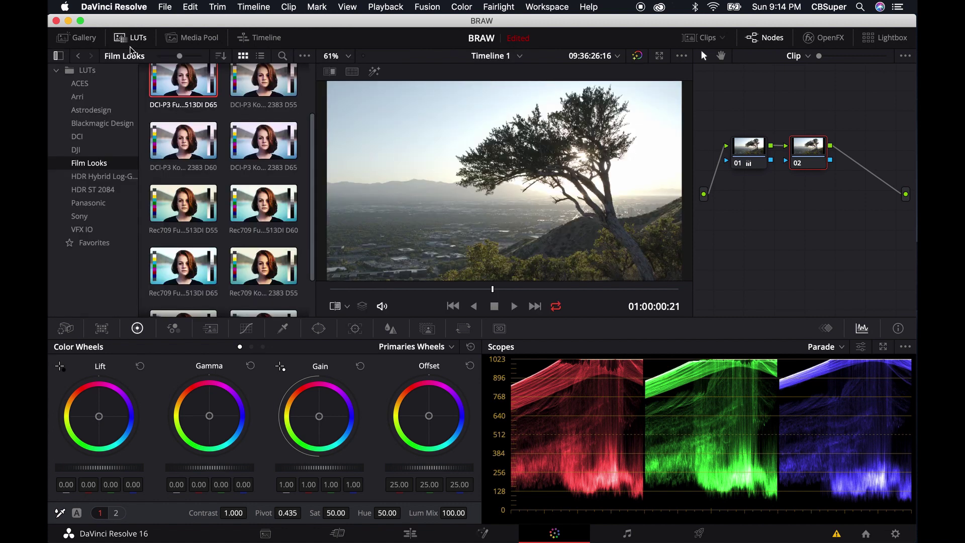
pyautogui.doubleClick(181, 80)
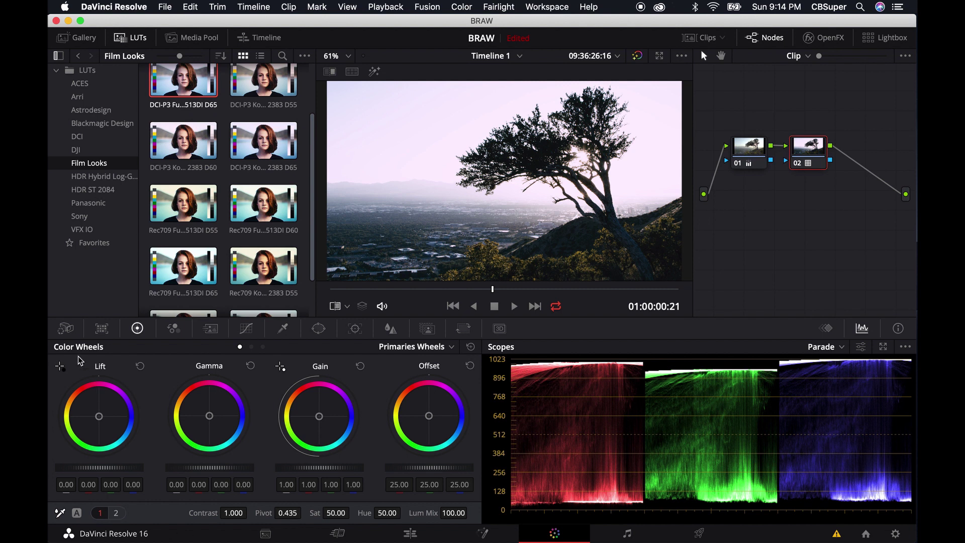
pyautogui.click(67, 329)
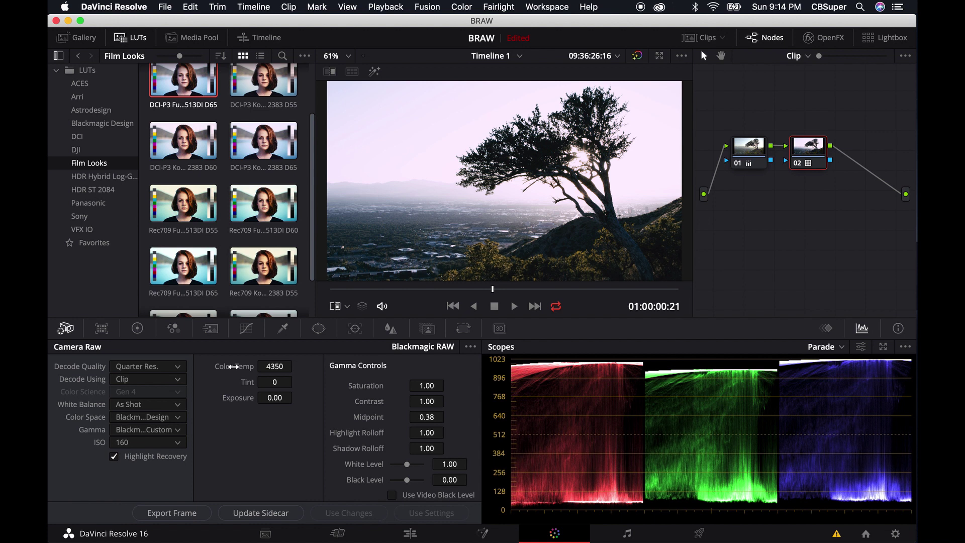
# Set the Camera Raw Color Temp to 4271 and Exposure to 0.33.
pyautogui.moveTo(232, 367); pyautogui.dragTo(196, 368)
pyautogui.moveTo(236, 398); pyautogui.dragTo(265, 400)
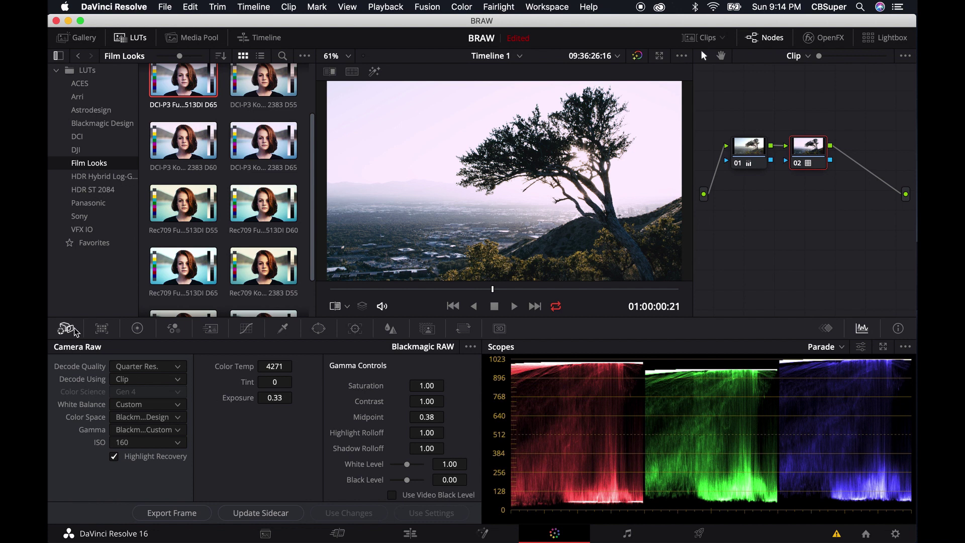
# Cycle Decode Using through Blackmagic RAW Default, Camera Metadata and Project, ending on Clip.
pyautogui.click(127, 380)
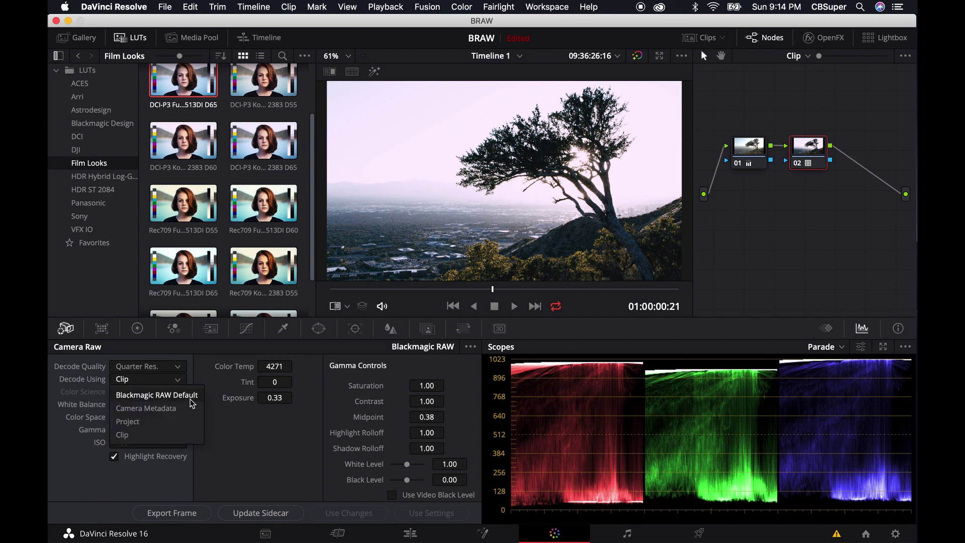
pyautogui.click(151, 393)
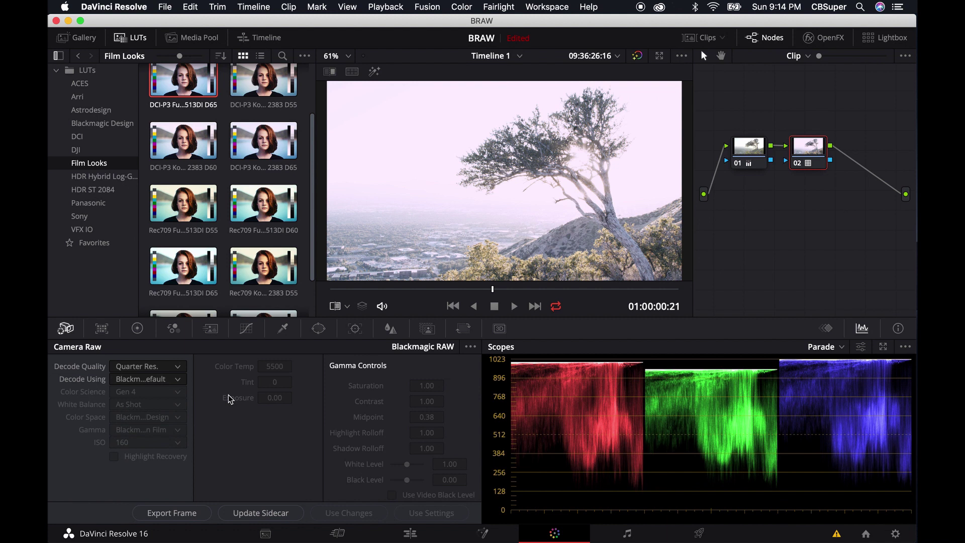
pyautogui.click(146, 382)
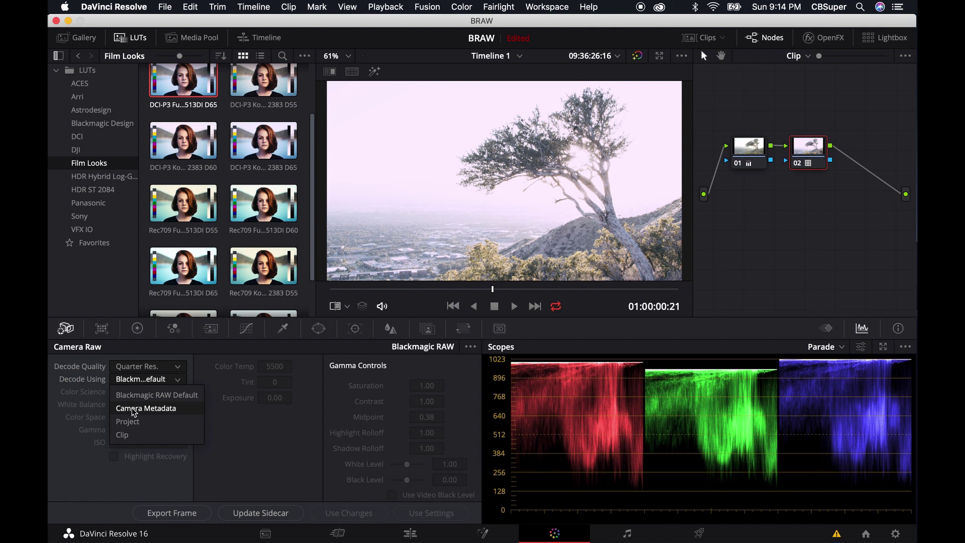
pyautogui.click(134, 410)
pyautogui.click(166, 382)
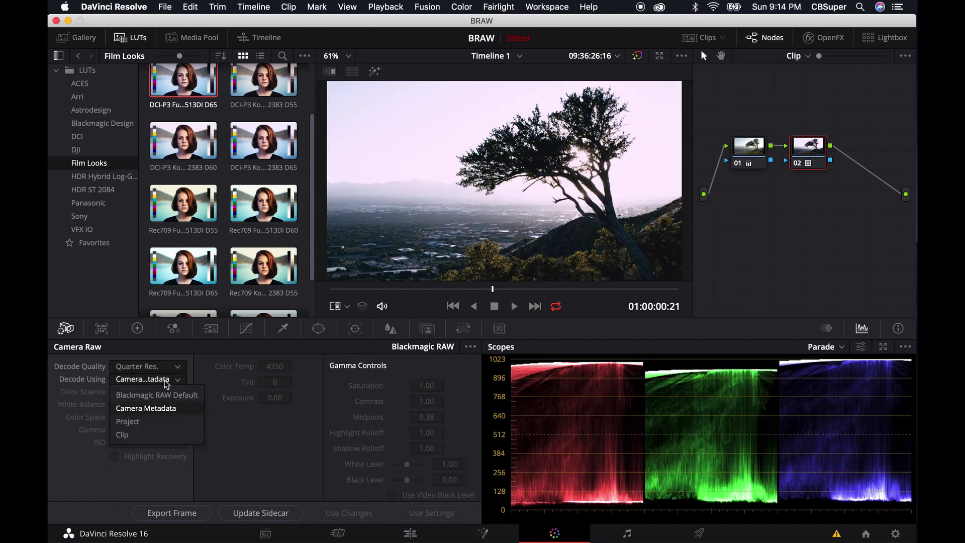
pyautogui.click(128, 422)
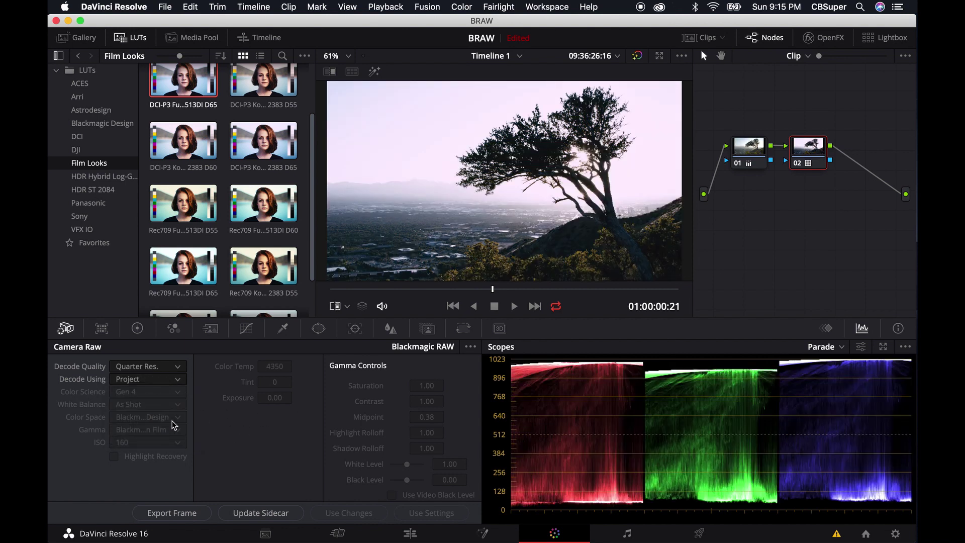
pyautogui.click(157, 385)
pyautogui.click(122, 437)
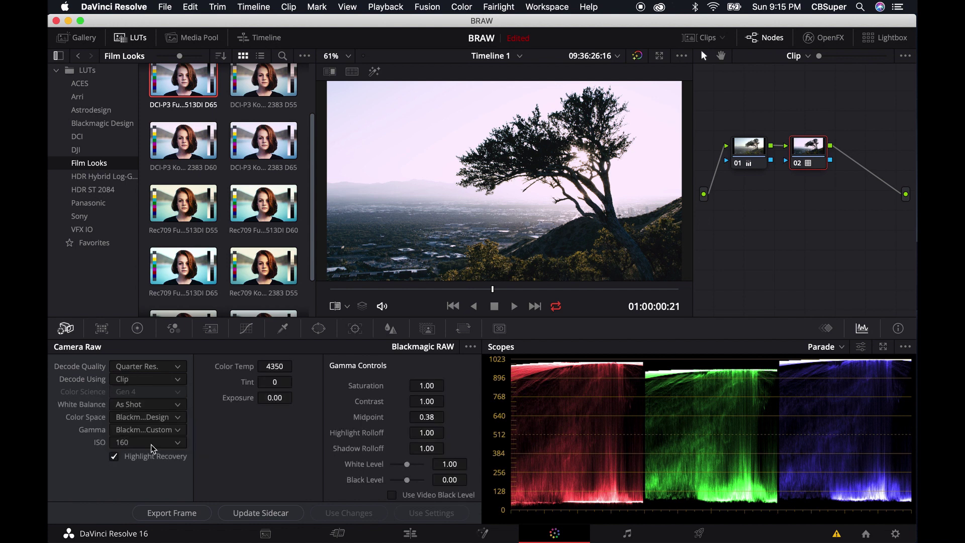